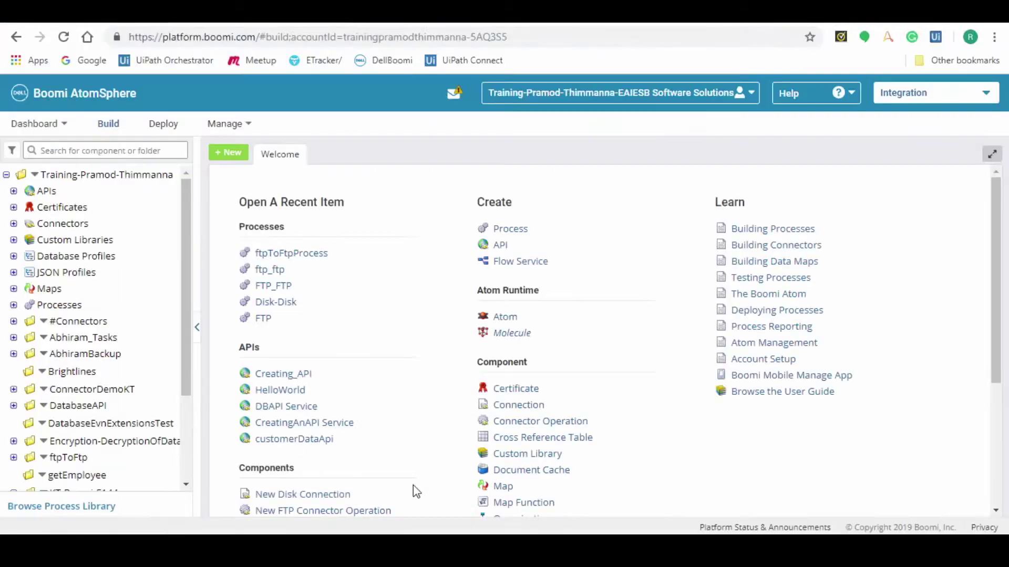
Step: Bring up the account management options in Boomi AtomSphere after the intro slides
left_click(225, 124)
Step: Review the Atom Management environments and the E157-Rakesh atom's details
left_click(229, 169)
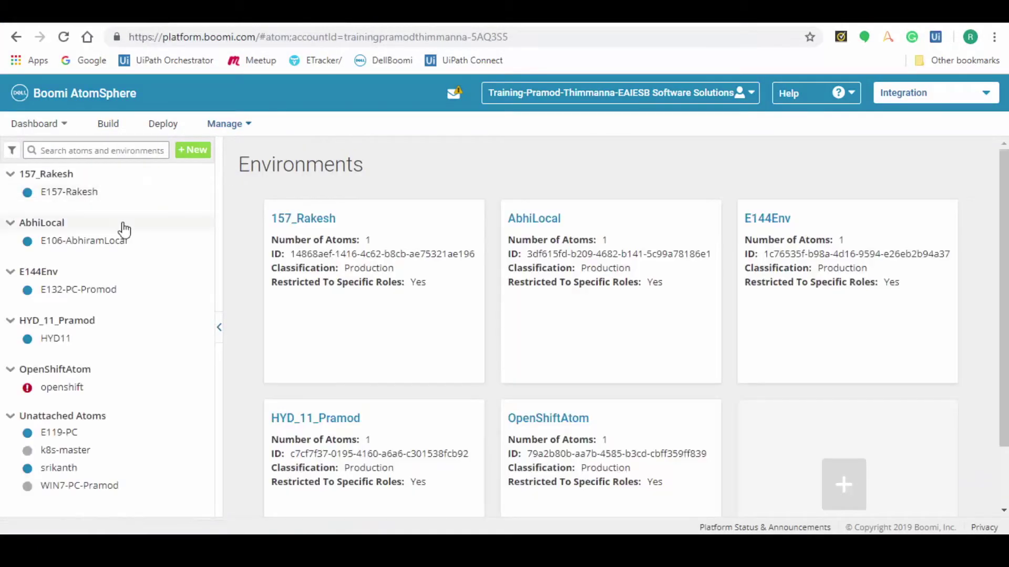
left_click(69, 191)
left_click_drag(404, 186, 486, 193)
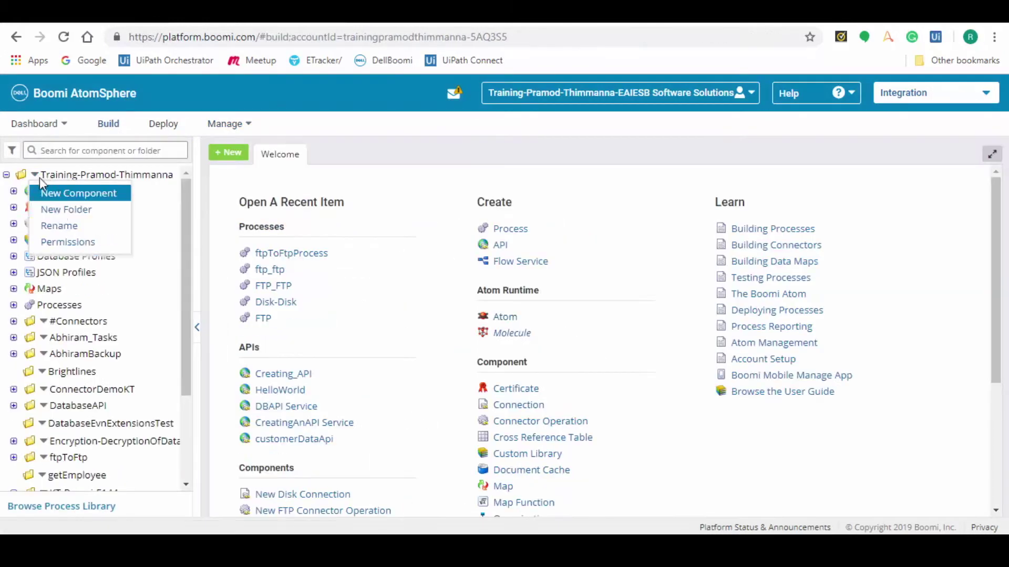
Step: Create the FileToFile folder and start a new Process component inside it
left_click(62, 208)
type("FileToFile")
key("Return")
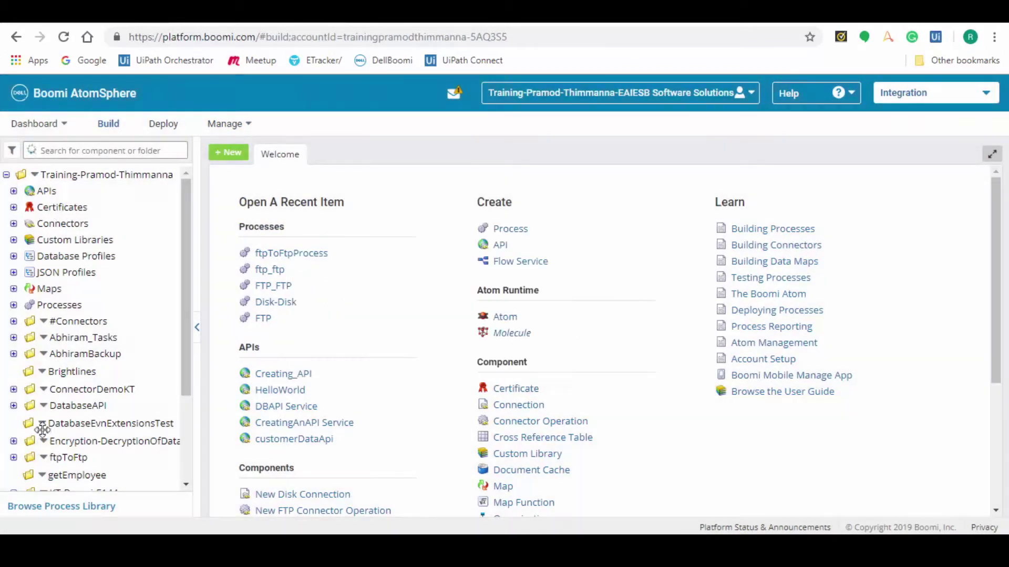
right_click(64, 458)
left_click(80, 351)
left_click(405, 171)
type("F")
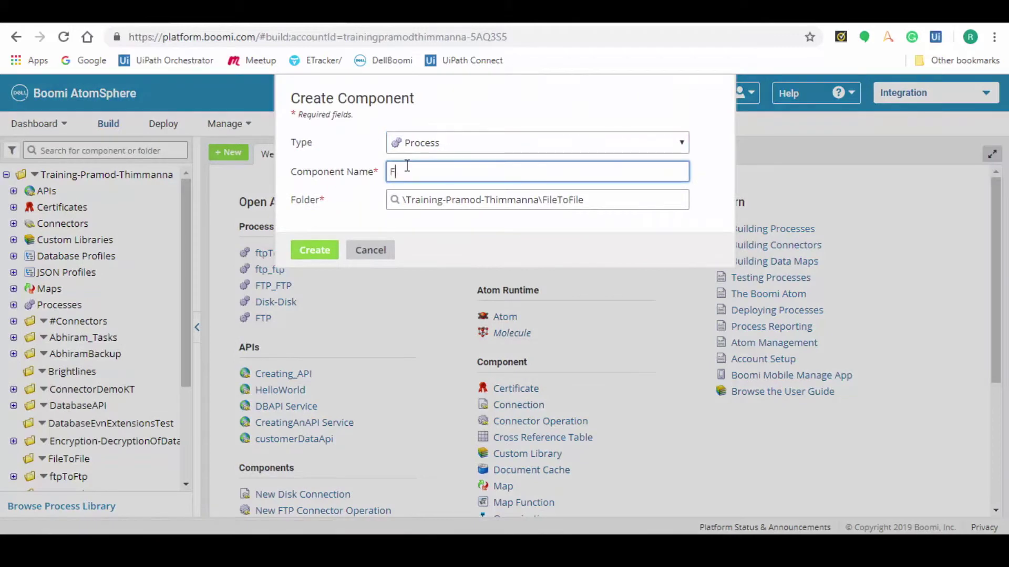
type("ileToFileProcess")
Step: Create FileToFileProcess with recommended changes and give its Input_File start shape the Disk connector
left_click(309, 250)
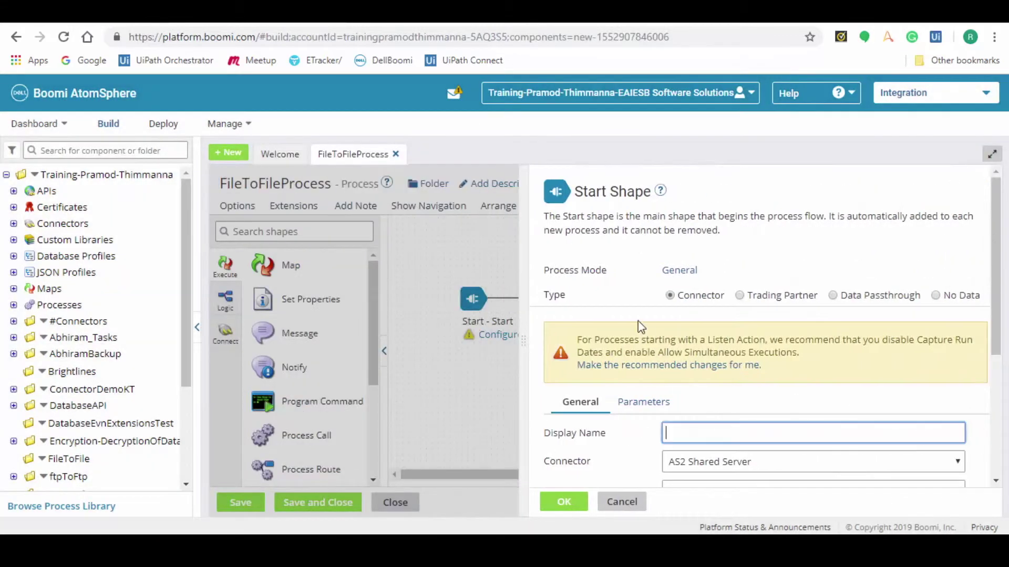
left_click(675, 366)
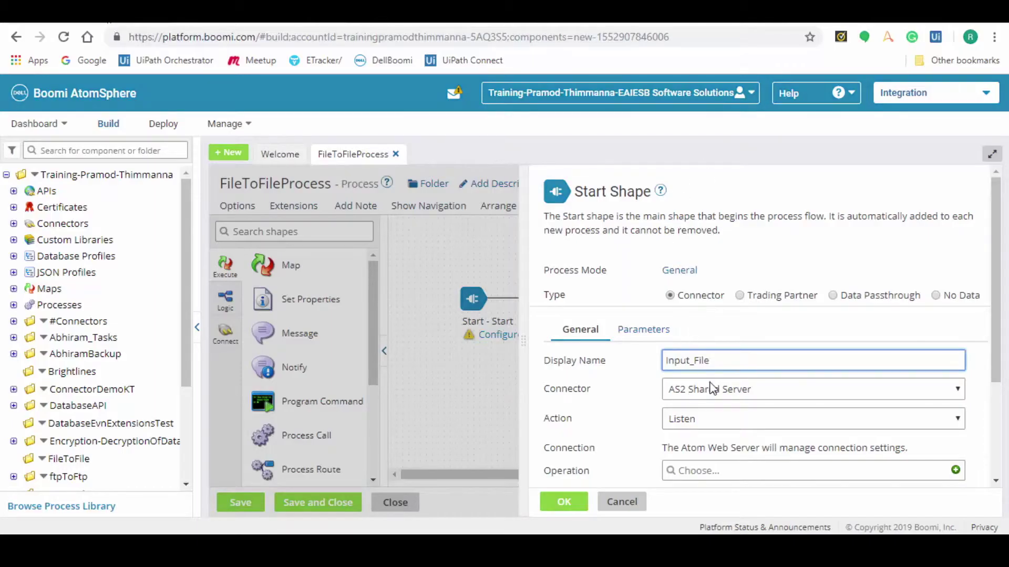
left_click(712, 389)
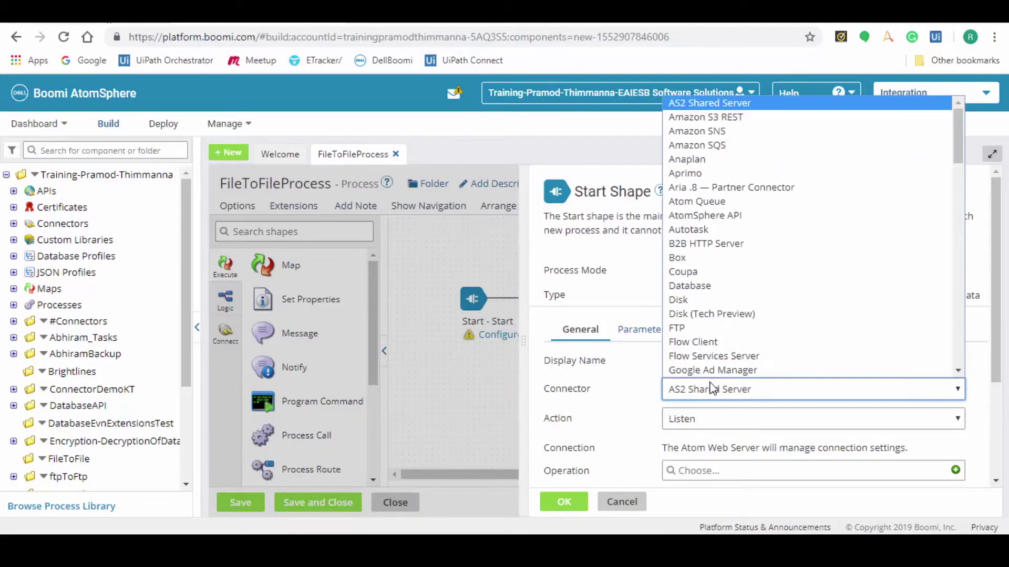
left_click(704, 298)
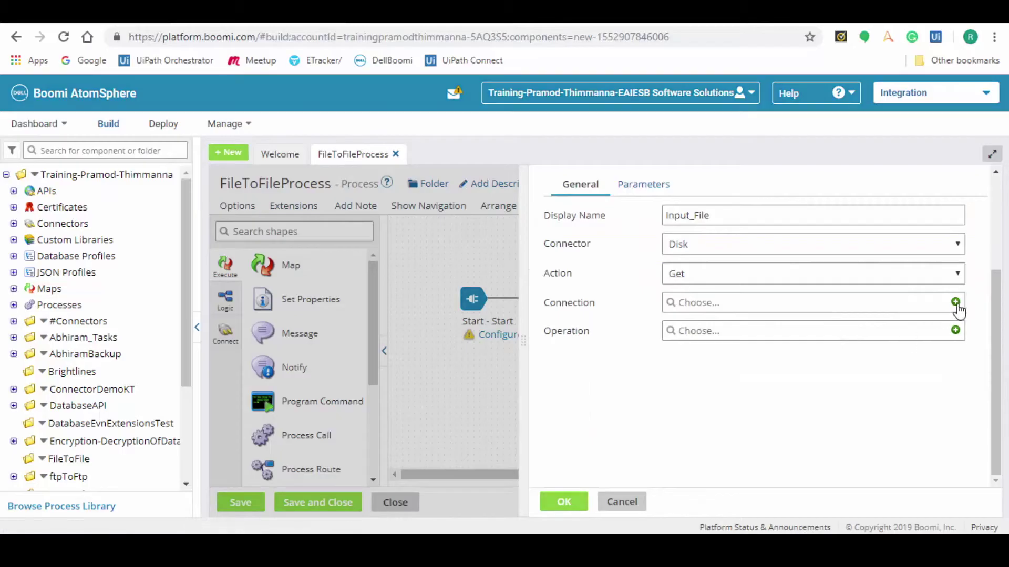
Step: Add and save an InputDisk Connection pointing at the TestingData In directory
left_click(957, 309)
left_click(570, 250)
type("G:\\Rakesh\\DellBoomi\\TestingData\\In")
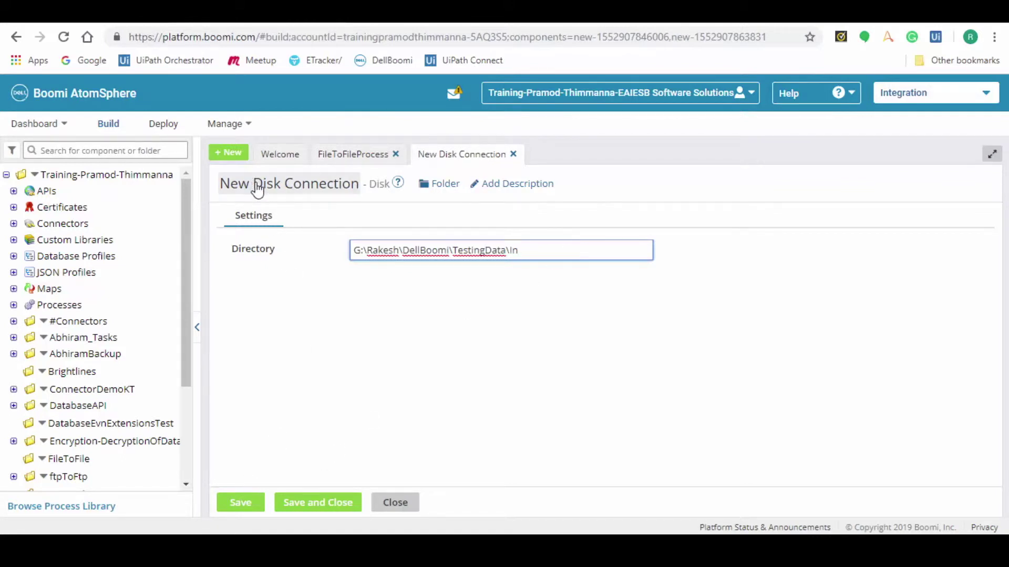
left_click(298, 505)
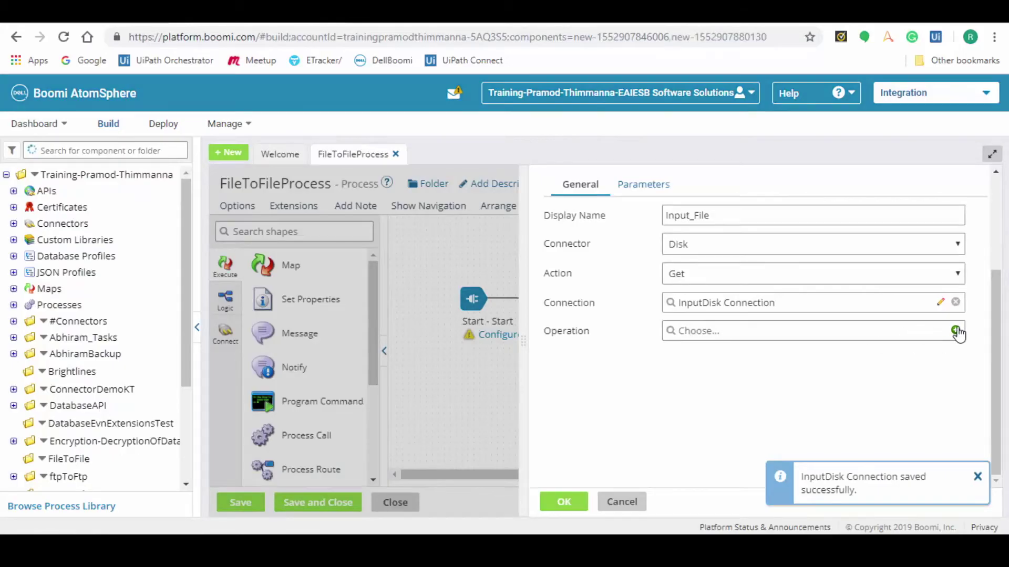
Step: Add an operation renamed Input_Disk Connector Operation and save it
left_click(955, 331)
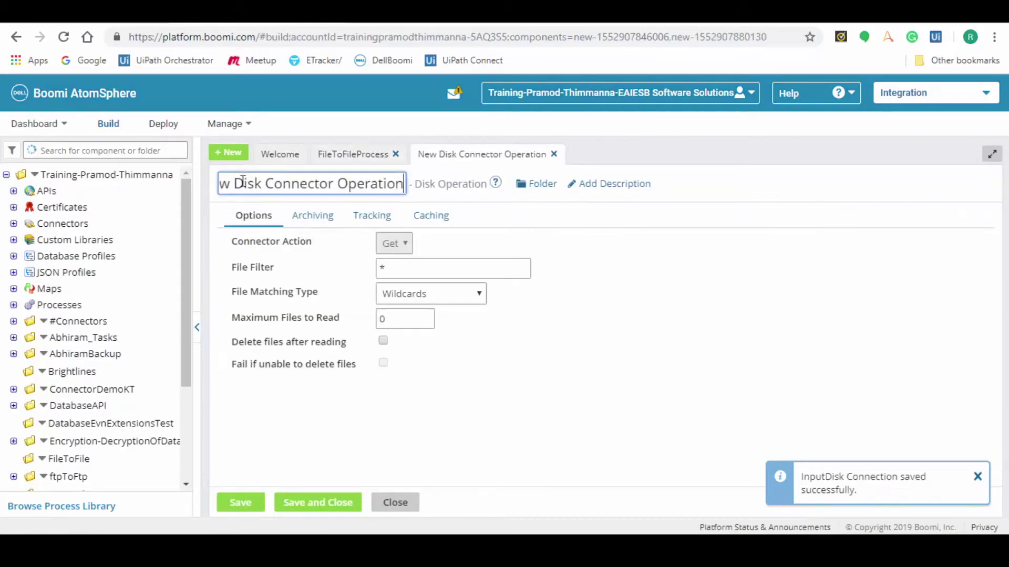
double_click(224, 184)
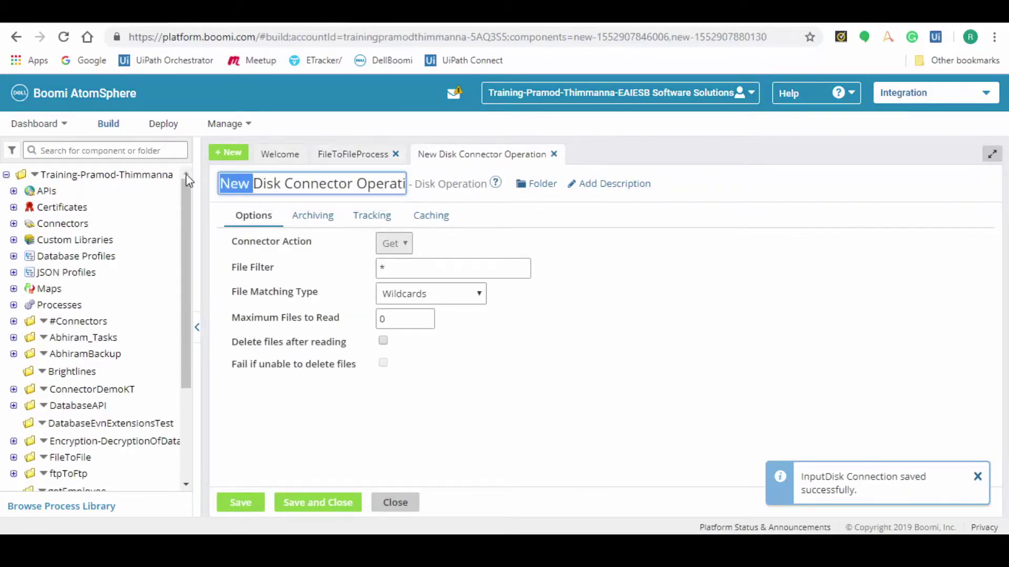
key("BackSpace")
type("In")
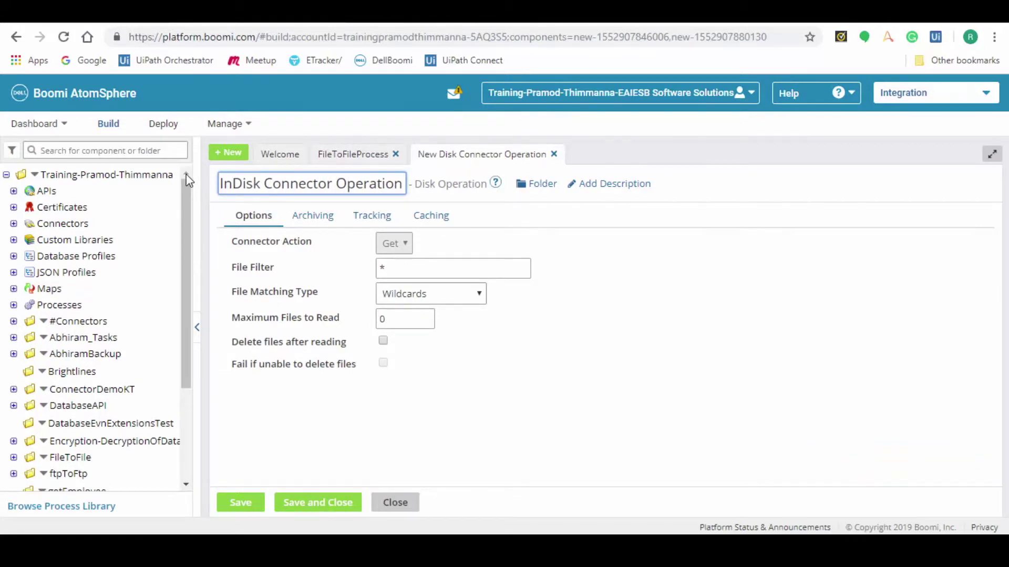
type("put_")
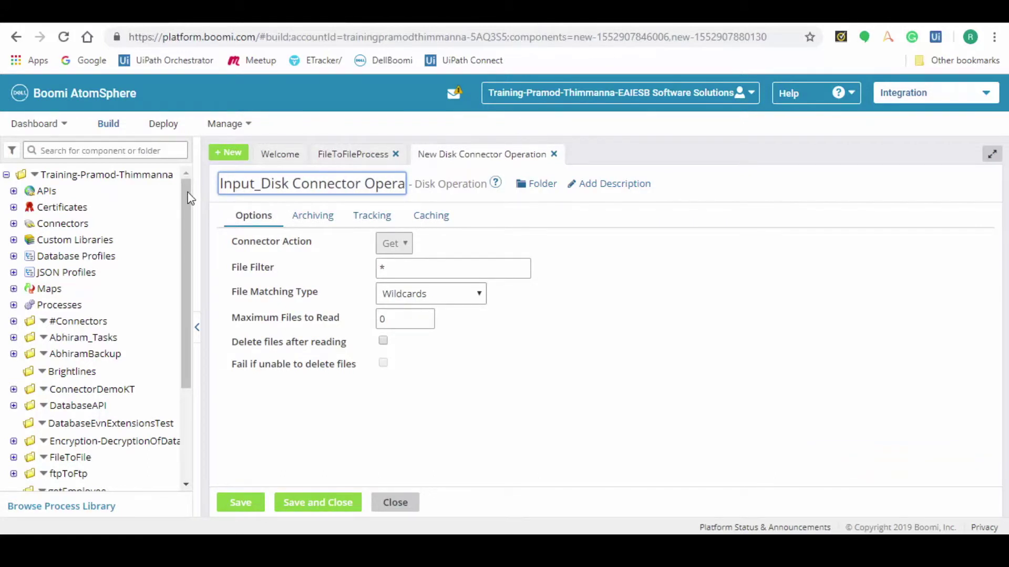
left_click(315, 503)
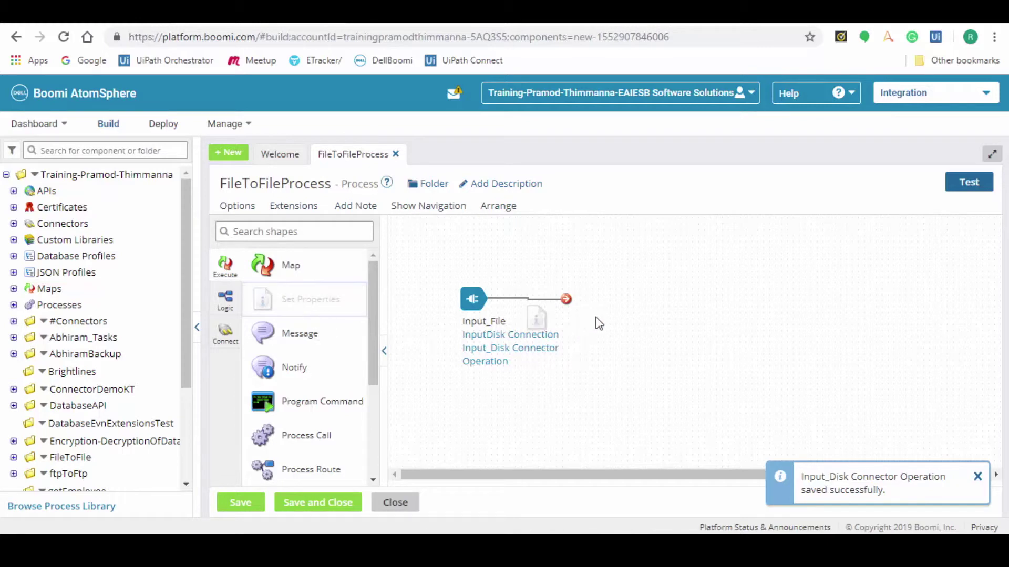
Step: Add a Setting File name Set Properties step setting the Disk File Name property
left_click_drag(310, 307, 583, 310)
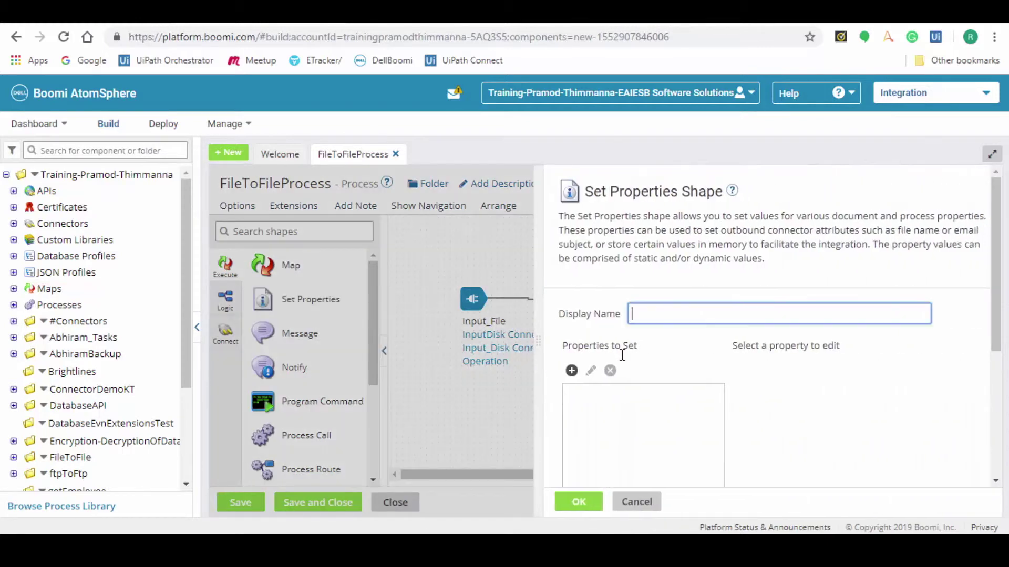
type("Setting File")
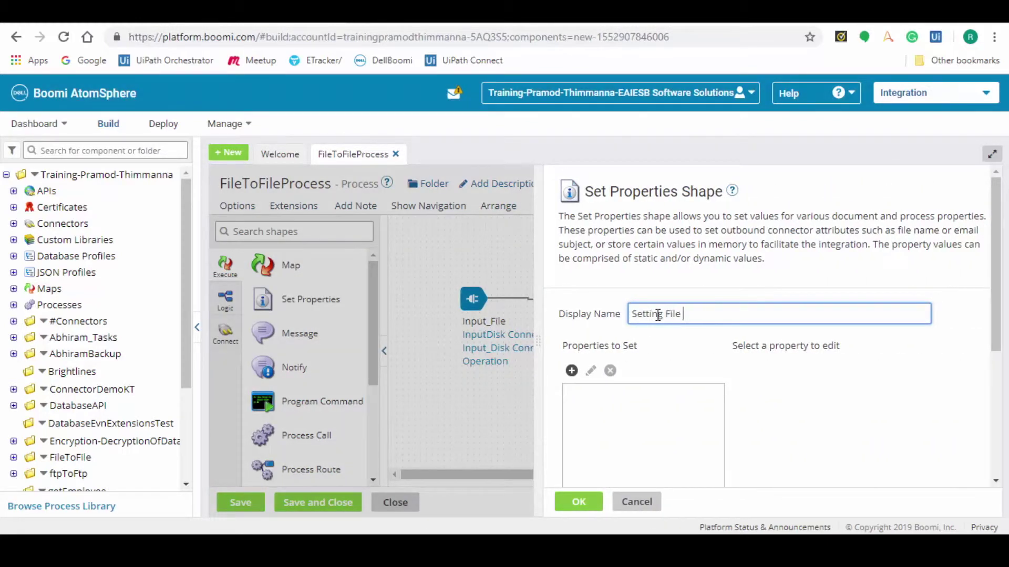
type(" name")
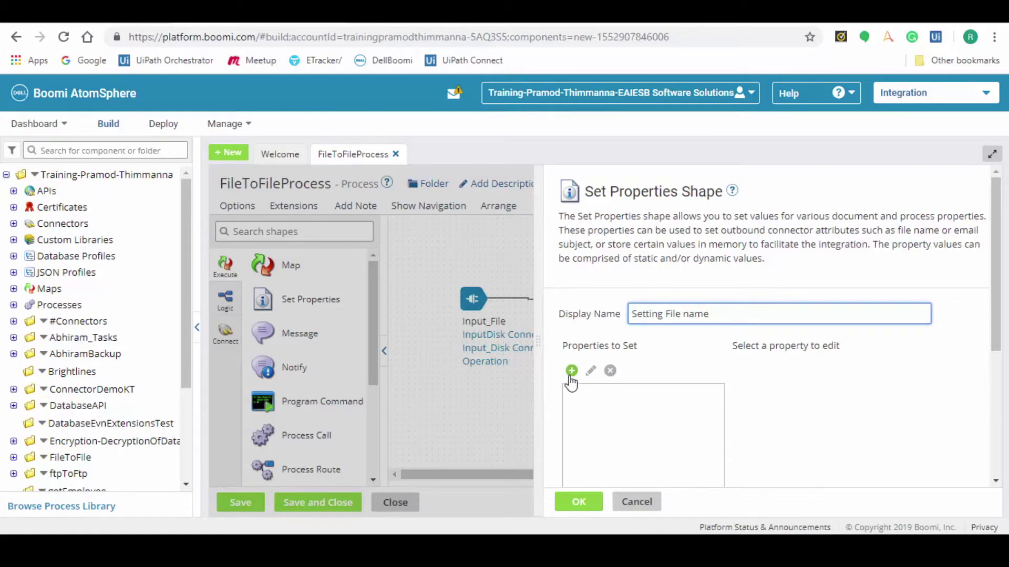
left_click(571, 372)
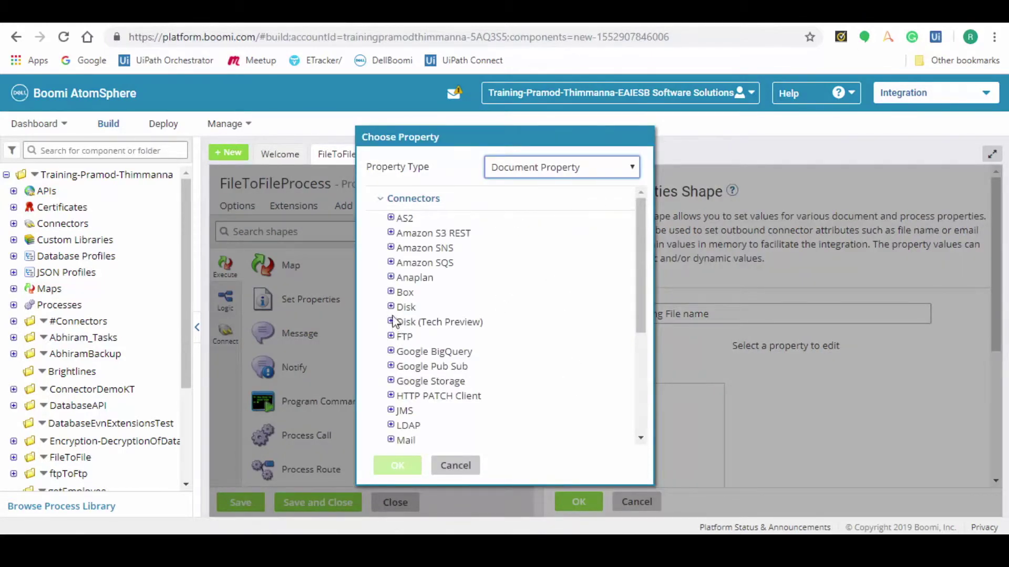
left_click(391, 306)
left_click(430, 325)
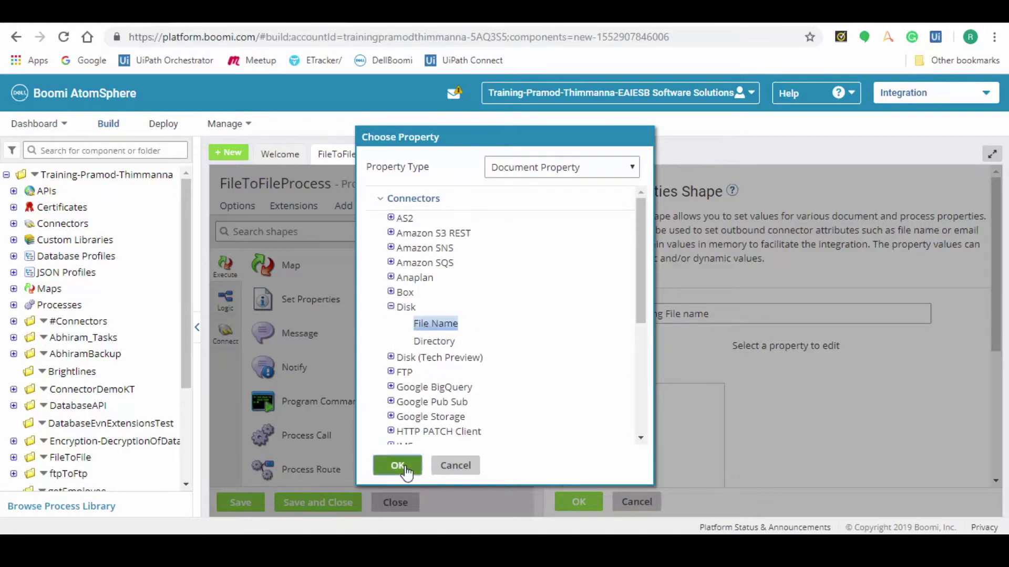
left_click(397, 465)
Step: Give the File Name a Date/Time parameter value with mask yyyyMMdd HHmmss.SSS
left_click(631, 392)
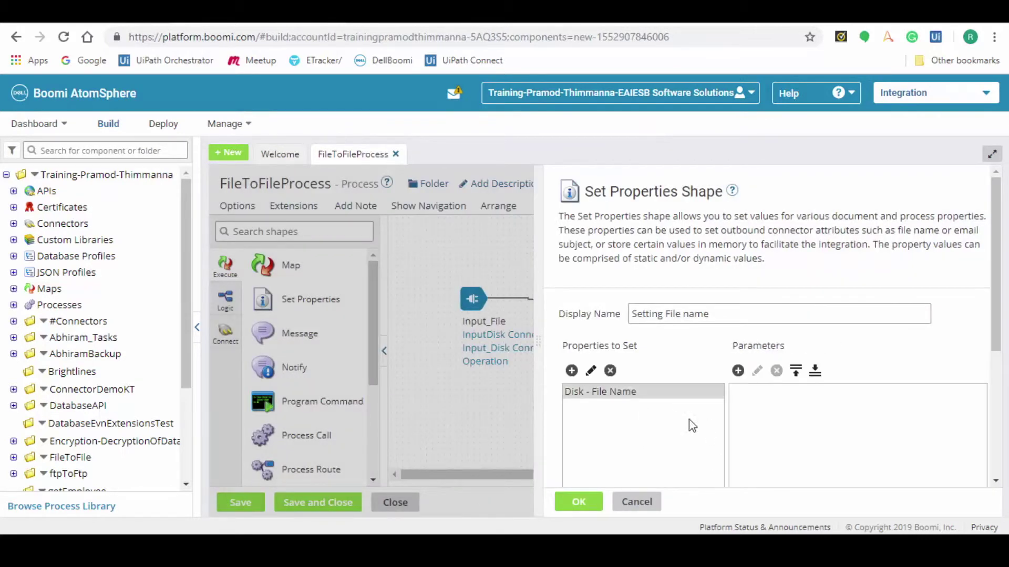
left_click(738, 370)
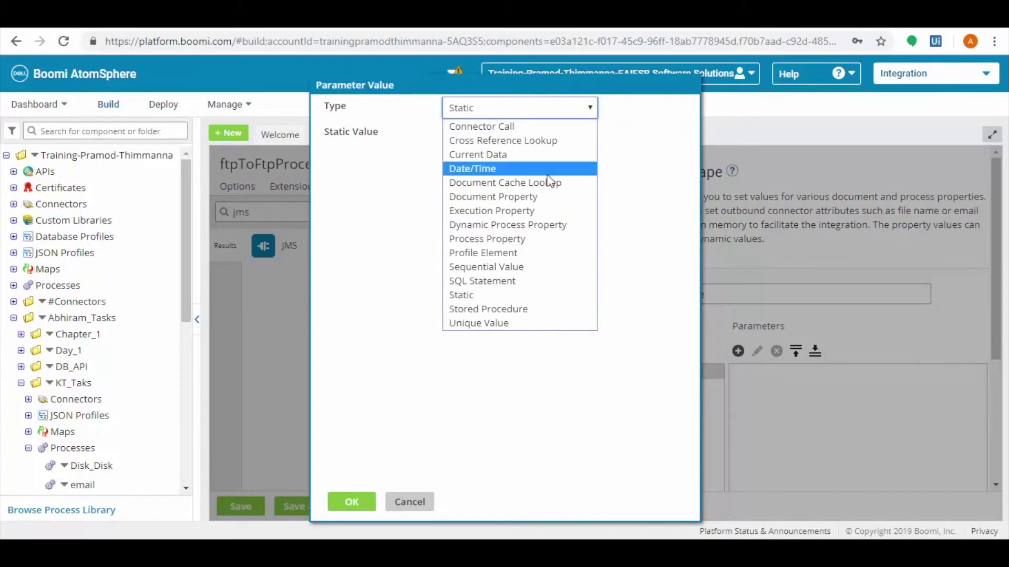
left_click(550, 171)
left_click(467, 133)
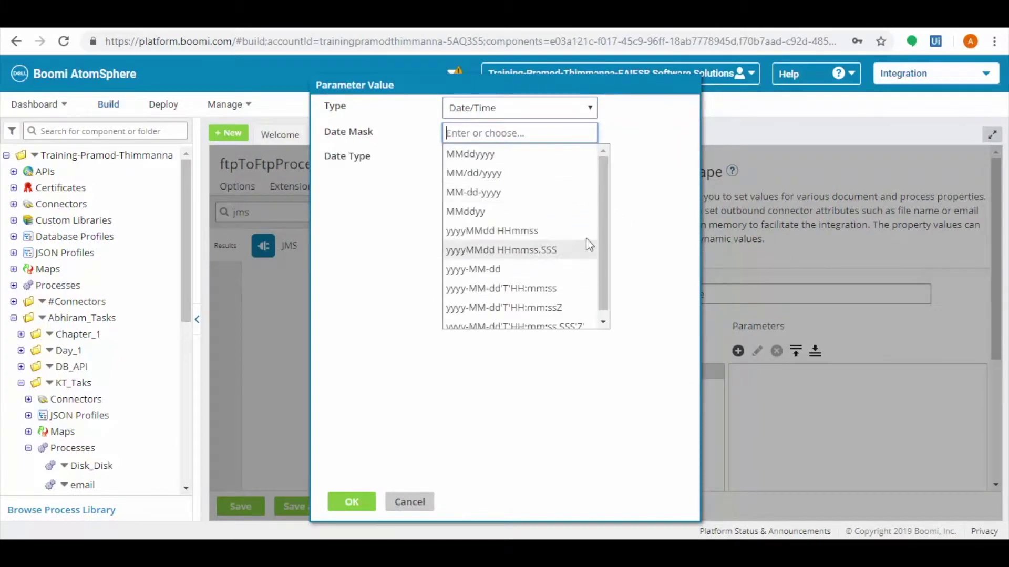
left_click(516, 250)
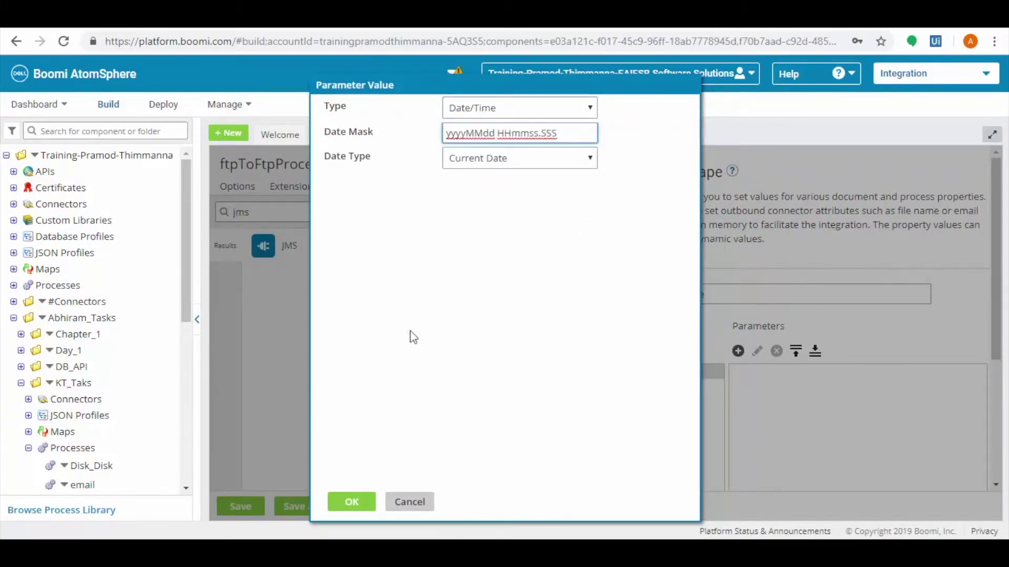
Step: Add an Output Disk connector step after Setting File name with its action set to Send
left_click(352, 501)
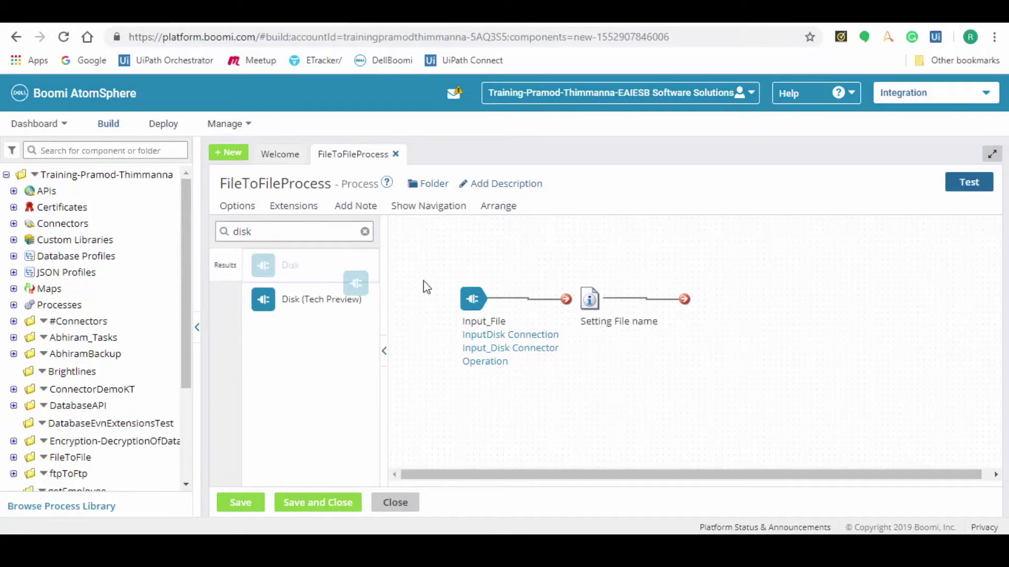
left_click_drag(288, 265, 702, 300)
type("Out")
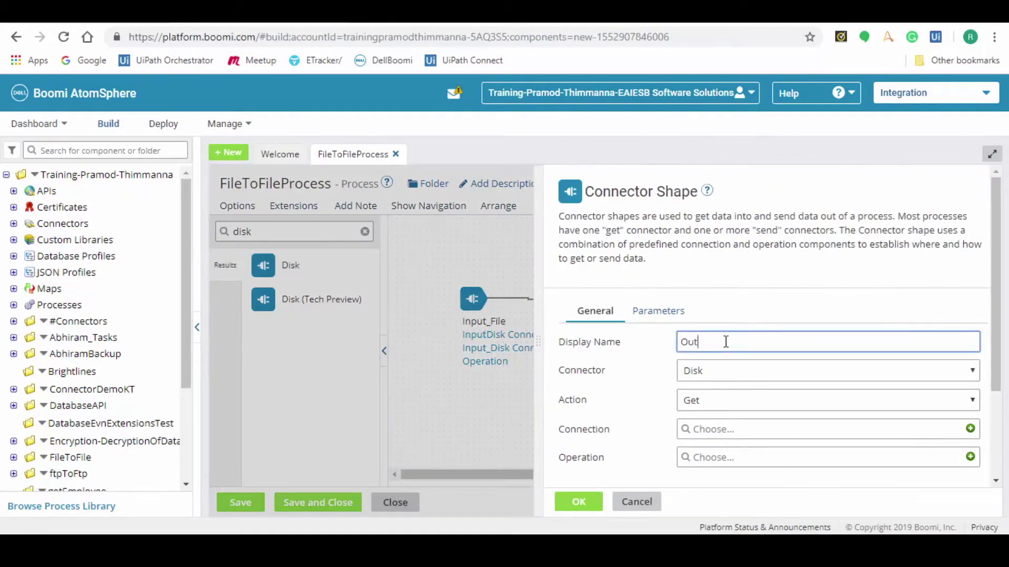
type("put")
left_click(976, 402)
left_click(973, 433)
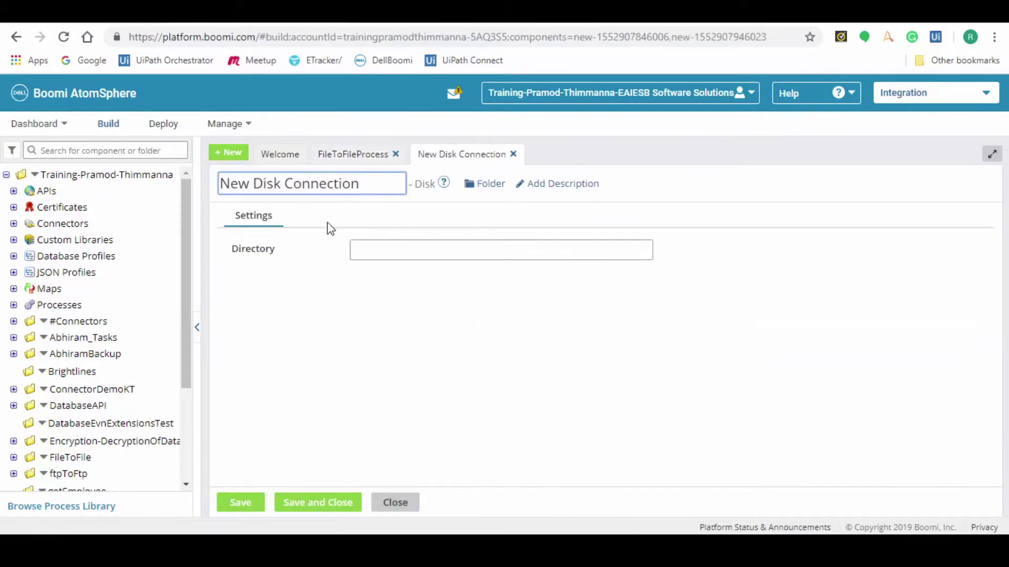
Step: Create and save an OutputDisk Connection with the TestingData Out directory
left_click_drag(257, 187, 197, 190)
type("Output")
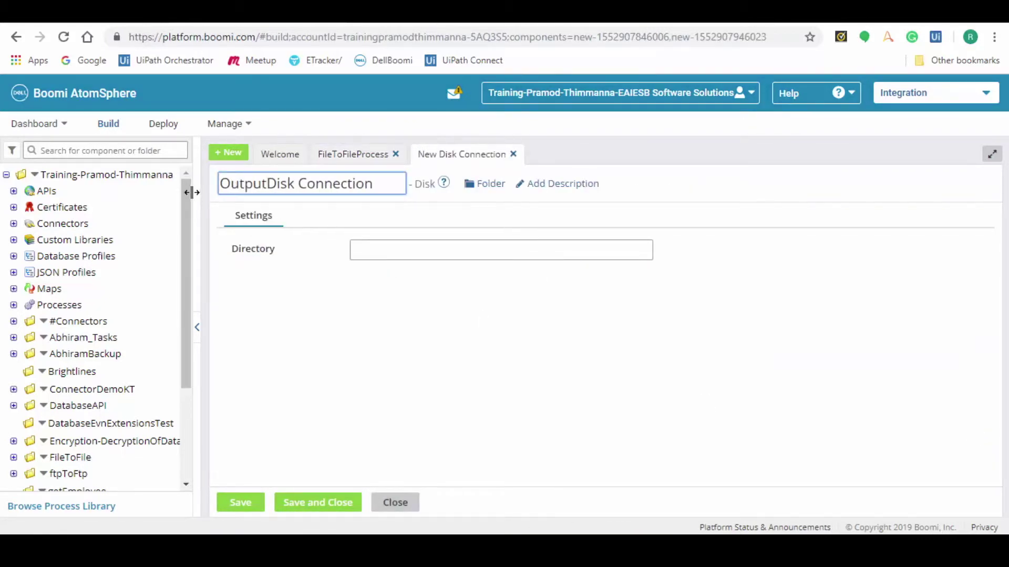
left_click(374, 249)
type("G:\\Rakesh\\DellBoomi\\TestingData\\In")
type("Out")
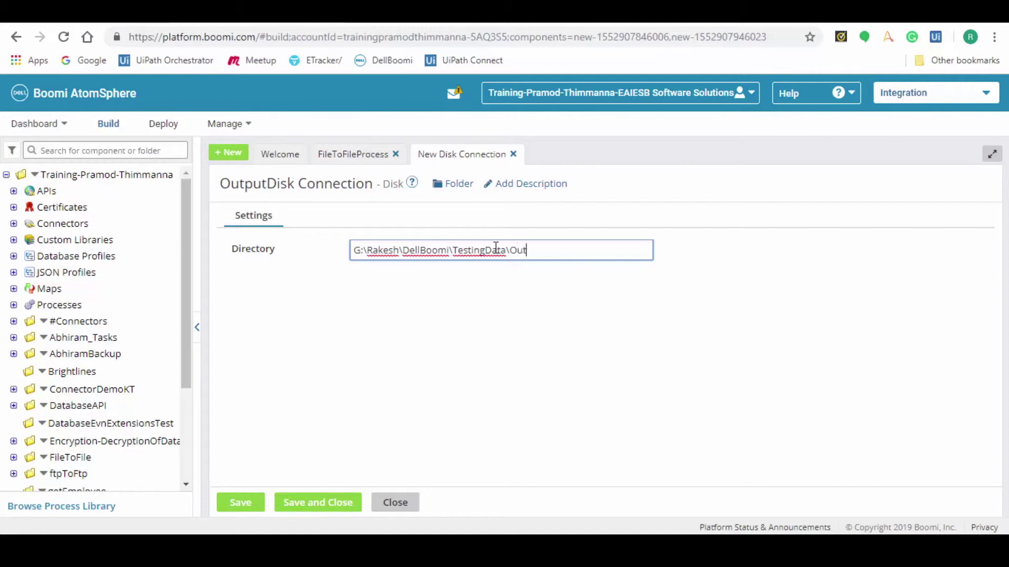
left_click(318, 502)
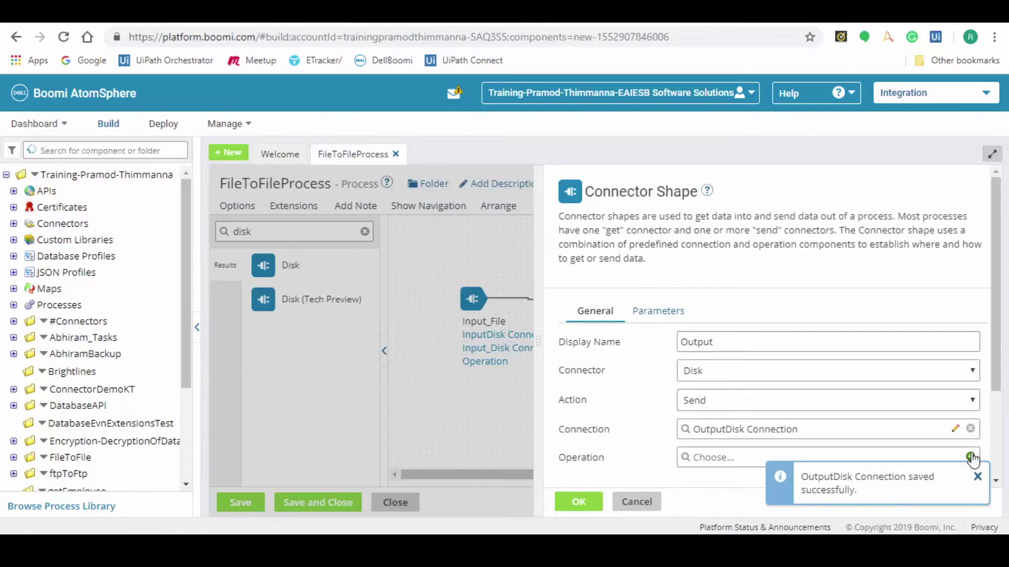
Step: Create and save an OutputDisk Connector Operation for the Output step
left_click(972, 459)
double_click(221, 183)
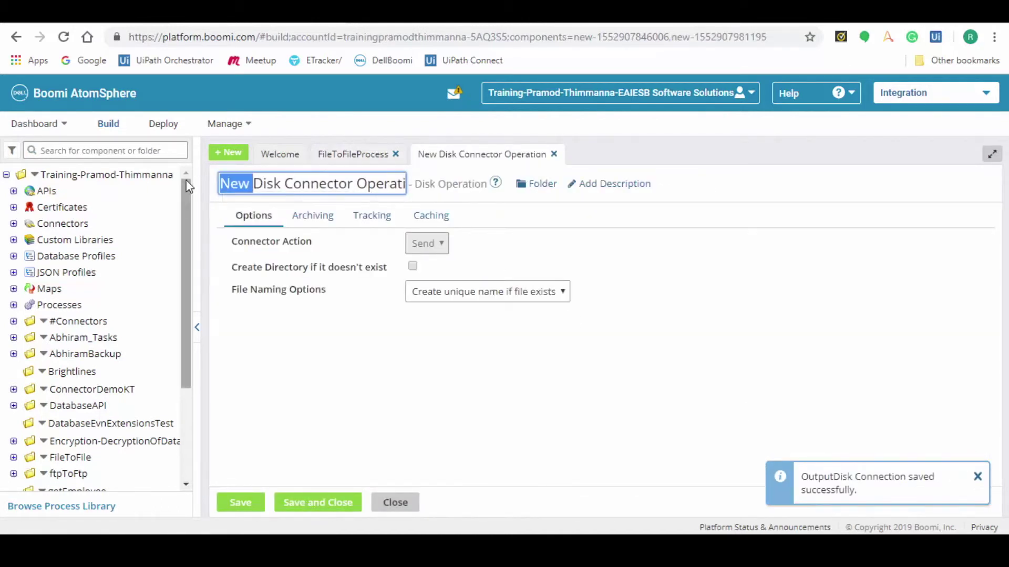
type("Output")
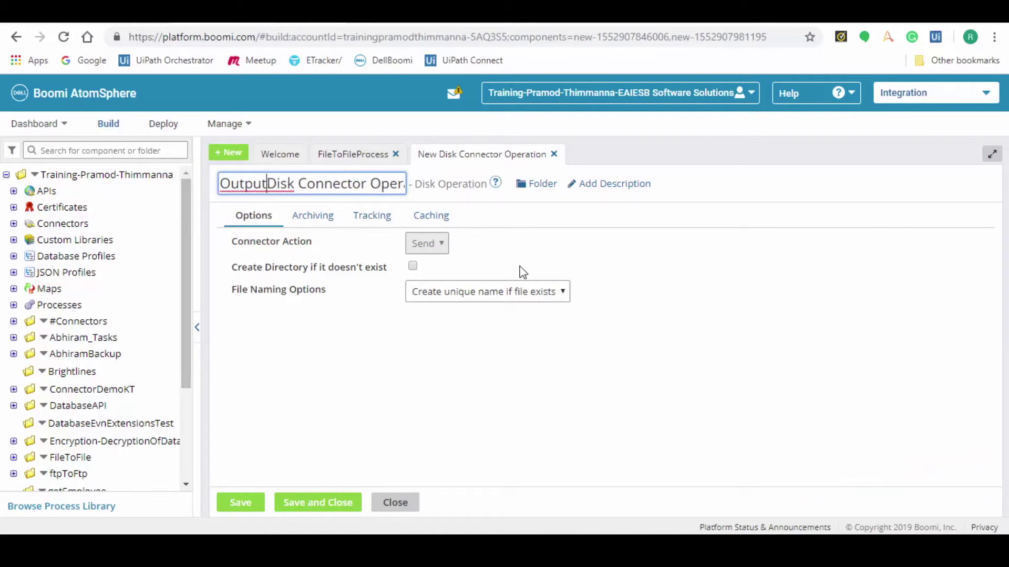
left_click(315, 503)
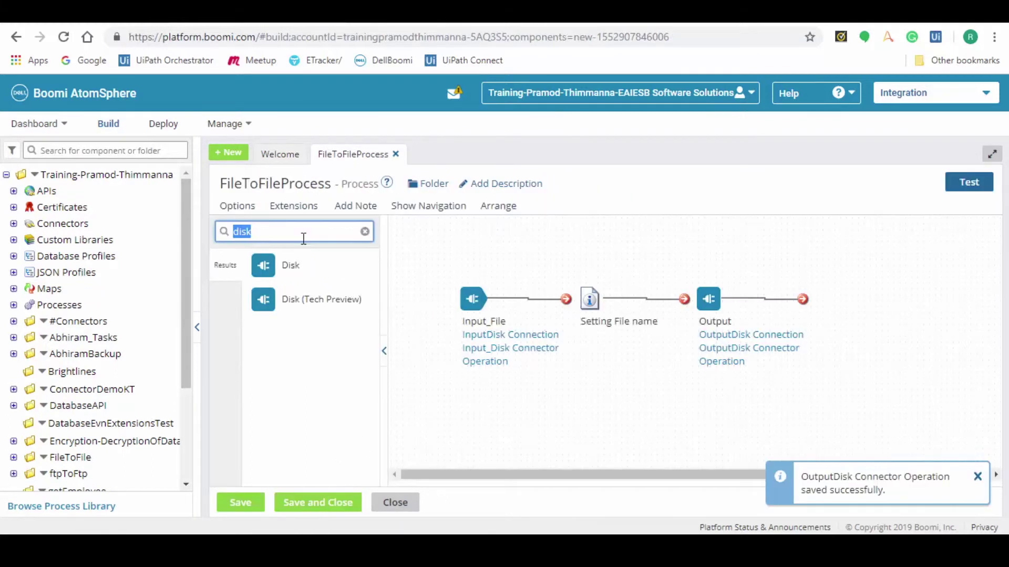
type("stop")
Step: Place a Stop step, link Input_File → Setting File name → Output → Stop, and save the process
left_click_drag(268, 266, 820, 304)
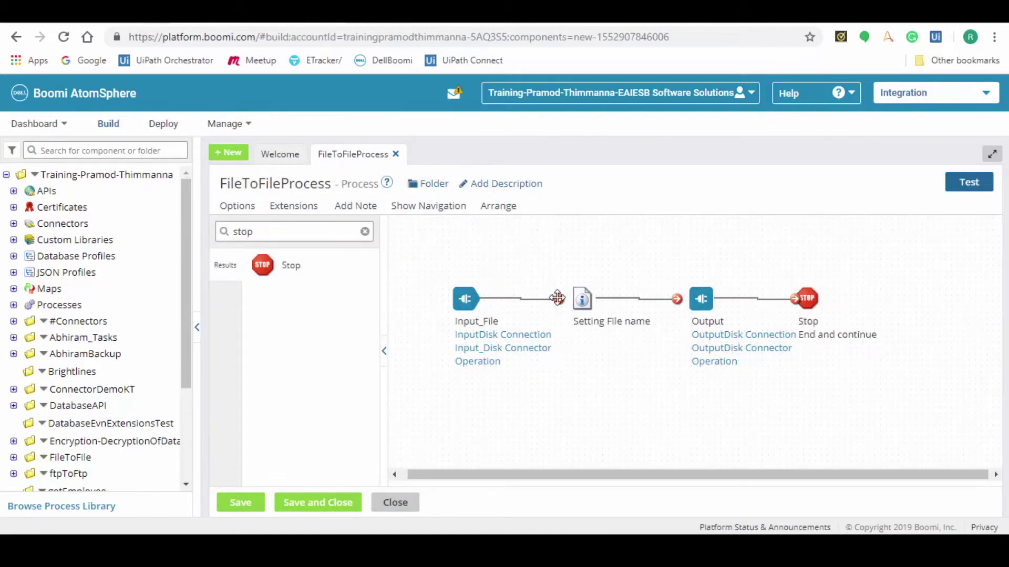
left_click_drag(558, 298, 582, 298)
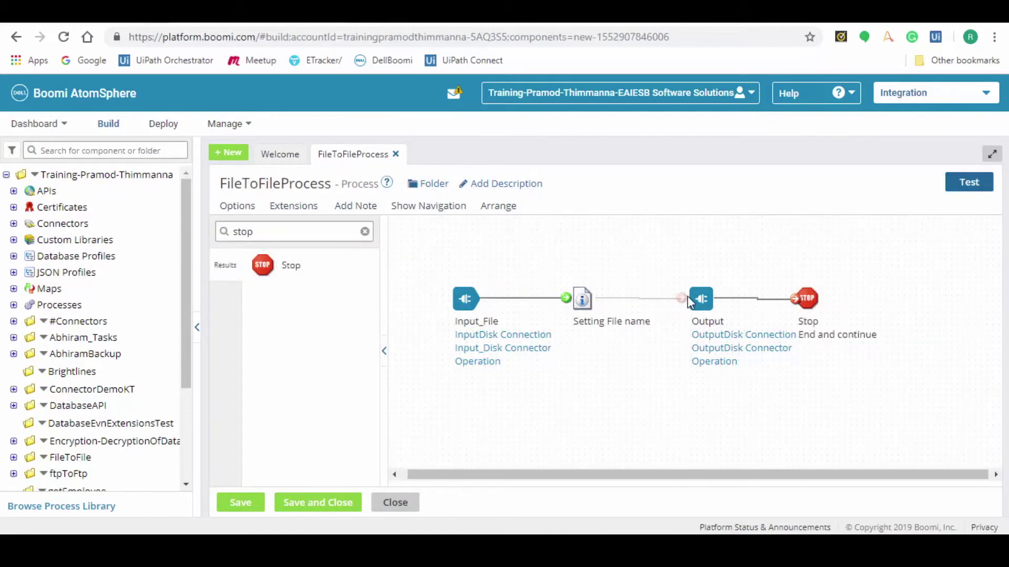
left_click_drag(688, 301, 687, 299)
left_click_drag(796, 300, 801, 304)
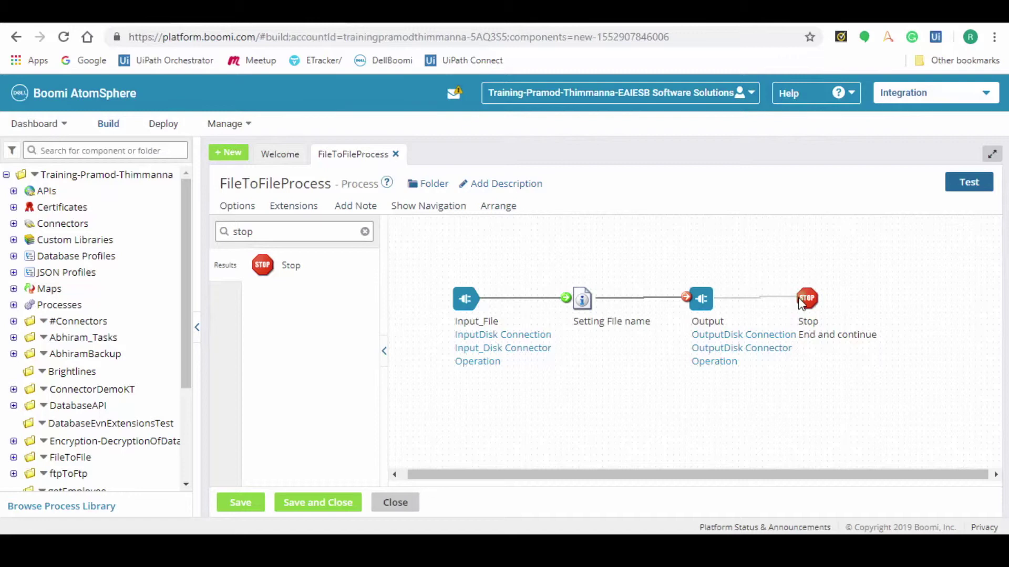
left_click(245, 504)
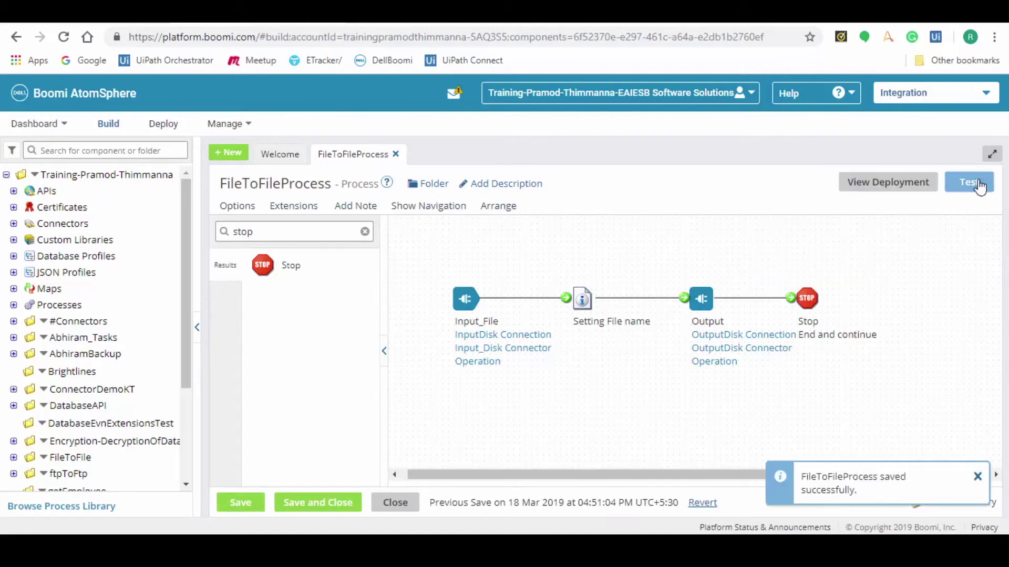
Step: Run a test of FileToFileProcess on the E157-Rakesh atom
left_click(968, 182)
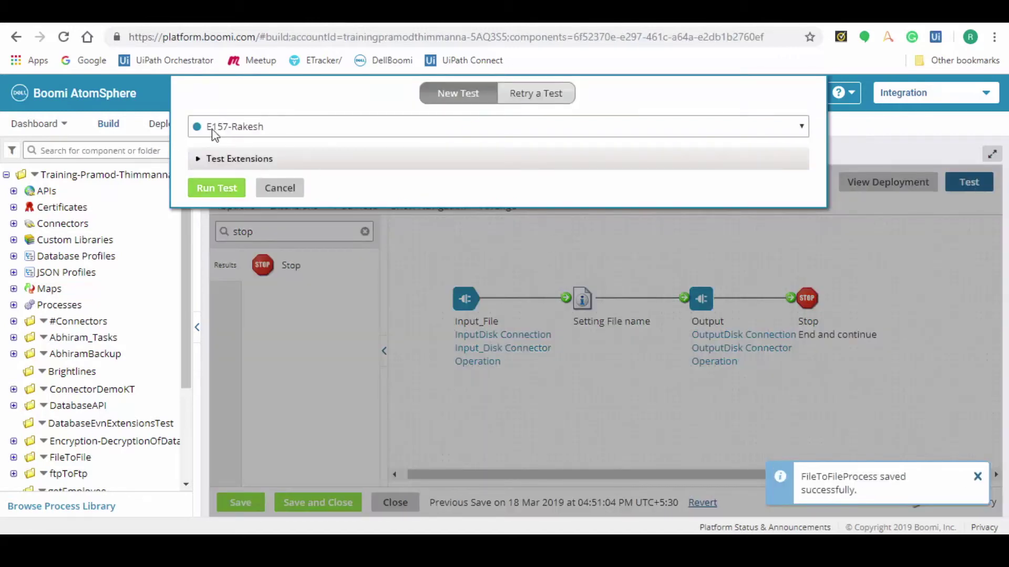
left_click(224, 189)
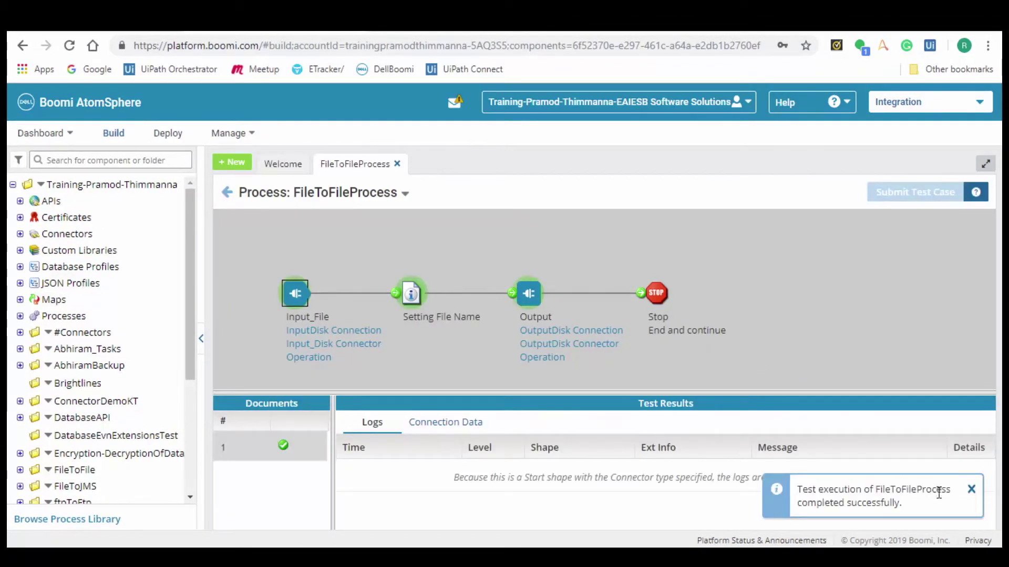
left_click(445, 422)
Step: Inspect the Setting File Name logs and data and the file written by Output
left_click(410, 294)
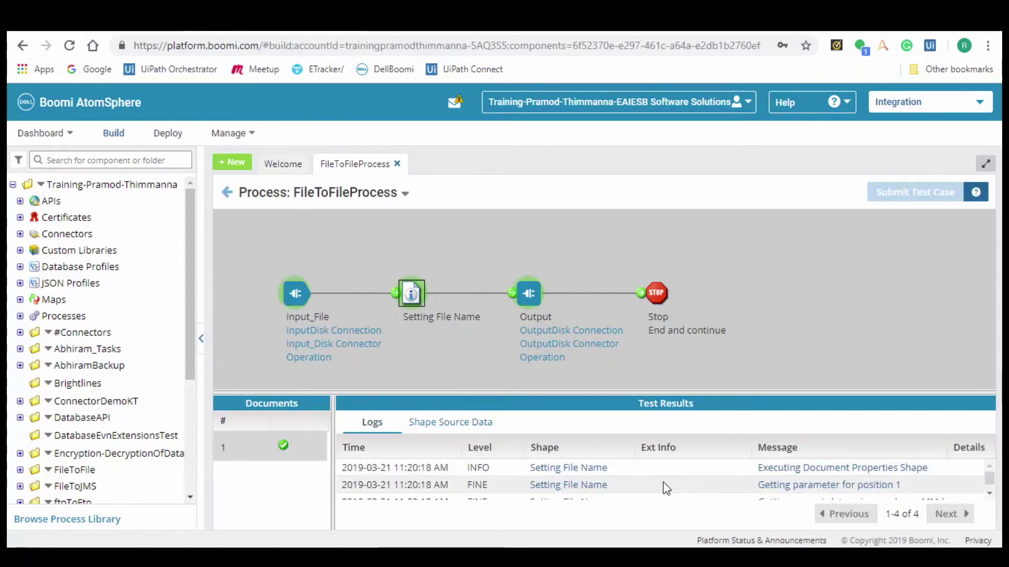
left_click(450, 423)
left_click(528, 293)
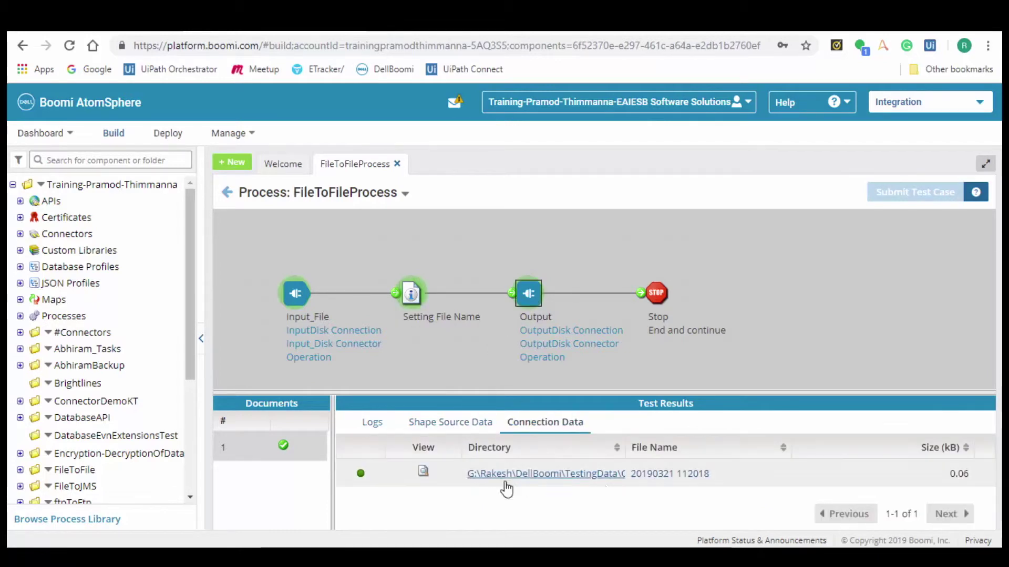
Step: In Process Reporting, open the latest execution and list the documents Input_File read, widening Directory
left_click(228, 141)
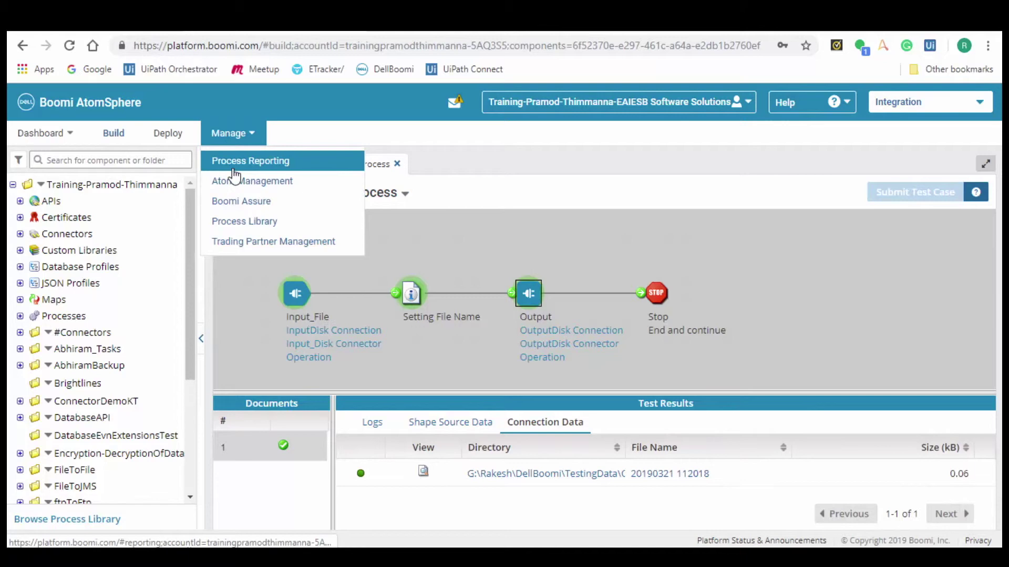
left_click(234, 163)
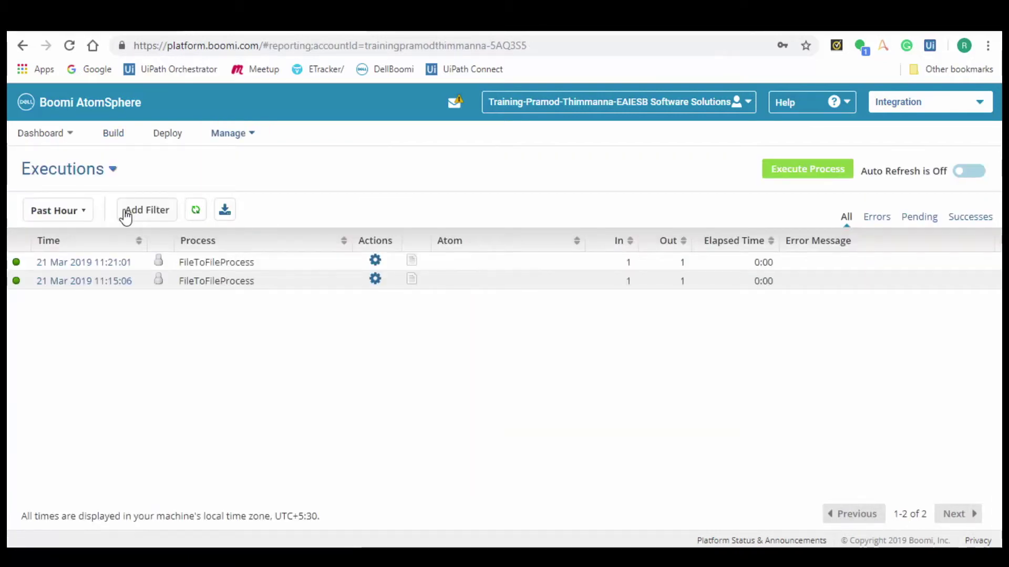
left_click(115, 268)
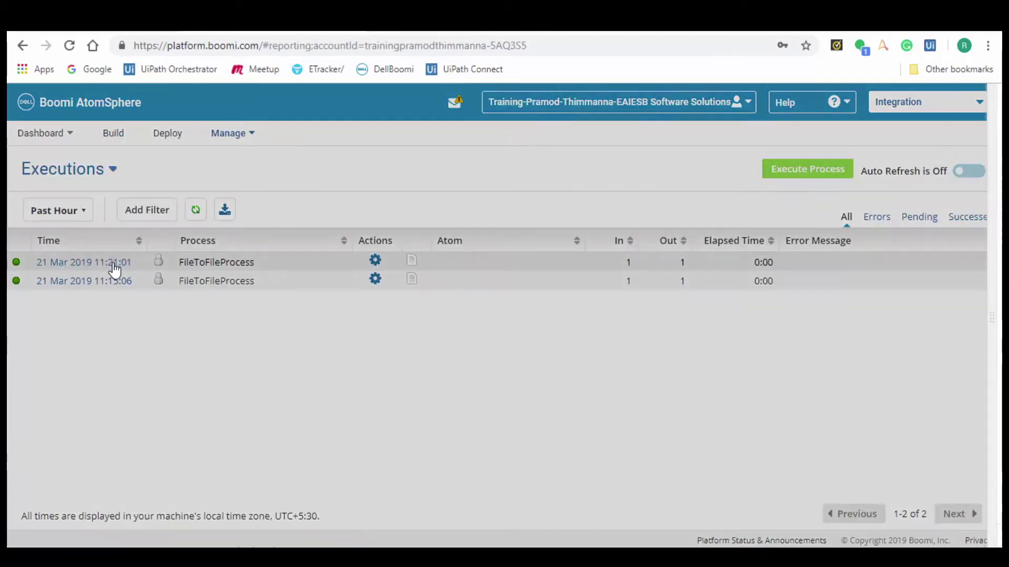
left_click(314, 291)
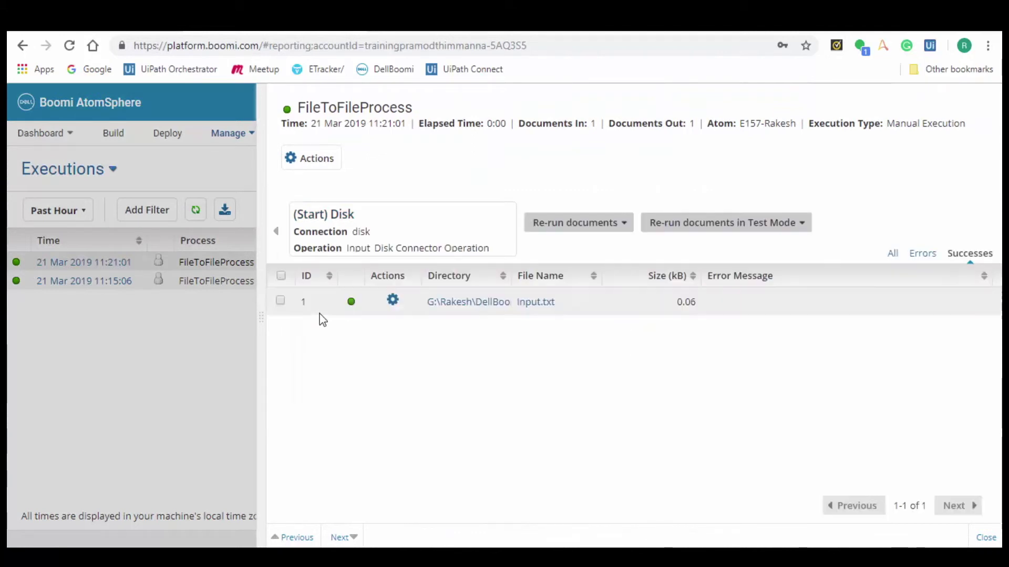
left_click_drag(513, 276, 558, 320)
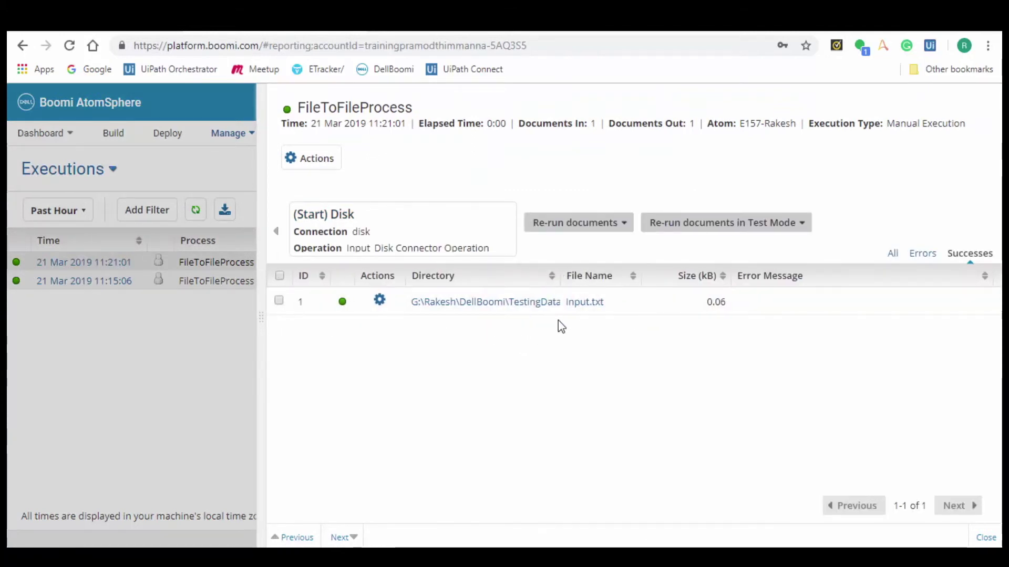
Step: List the documents the Output step wrote, then open the TestingData Out folder
left_click(276, 234)
left_click(314, 411)
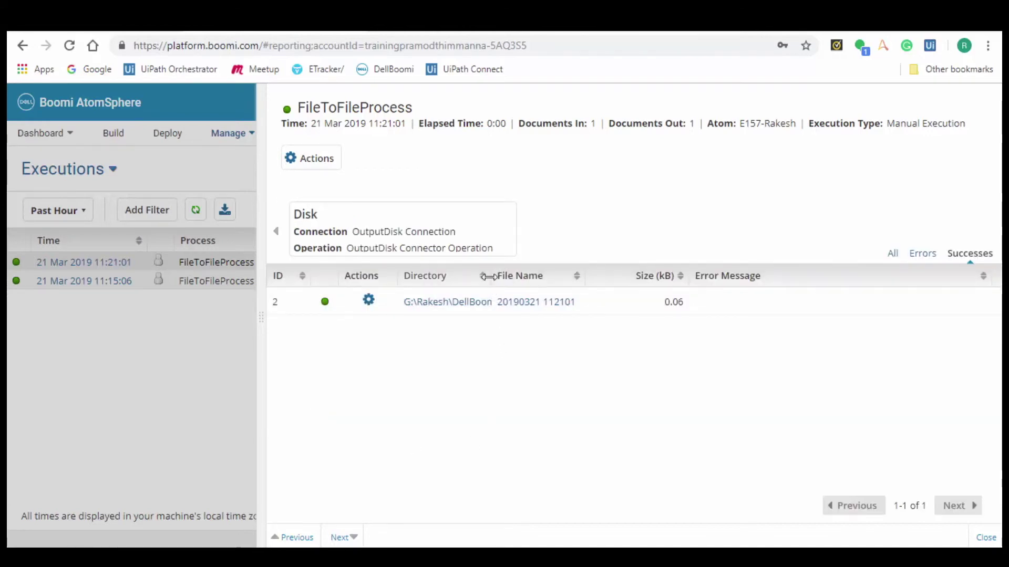
left_click_drag(488, 276, 552, 281)
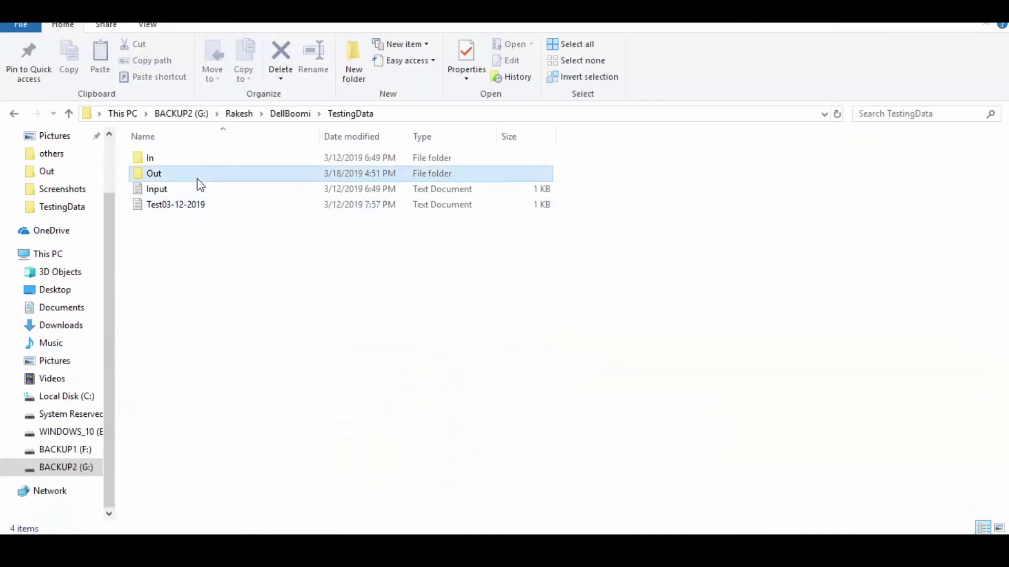
double_click(198, 179)
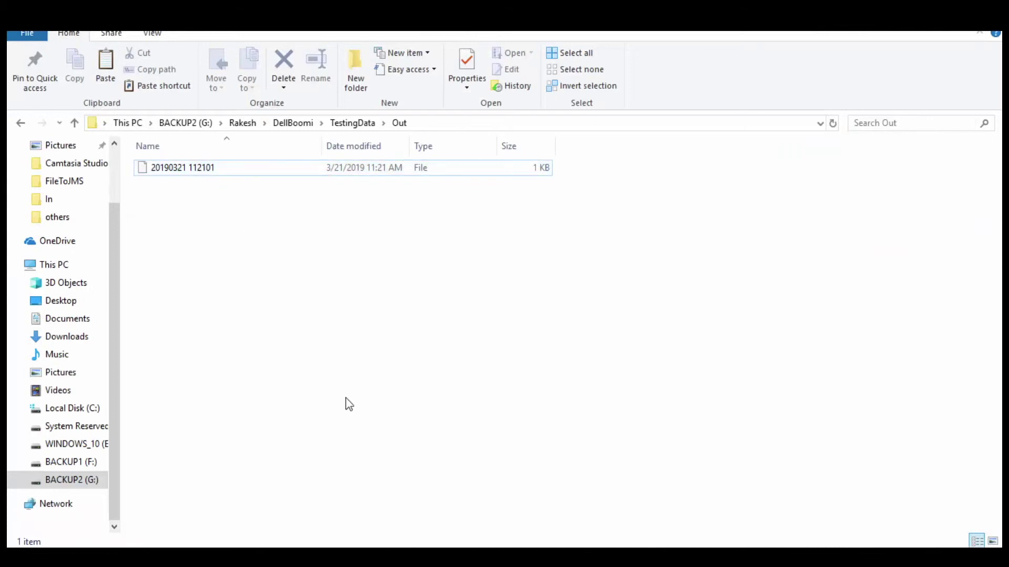